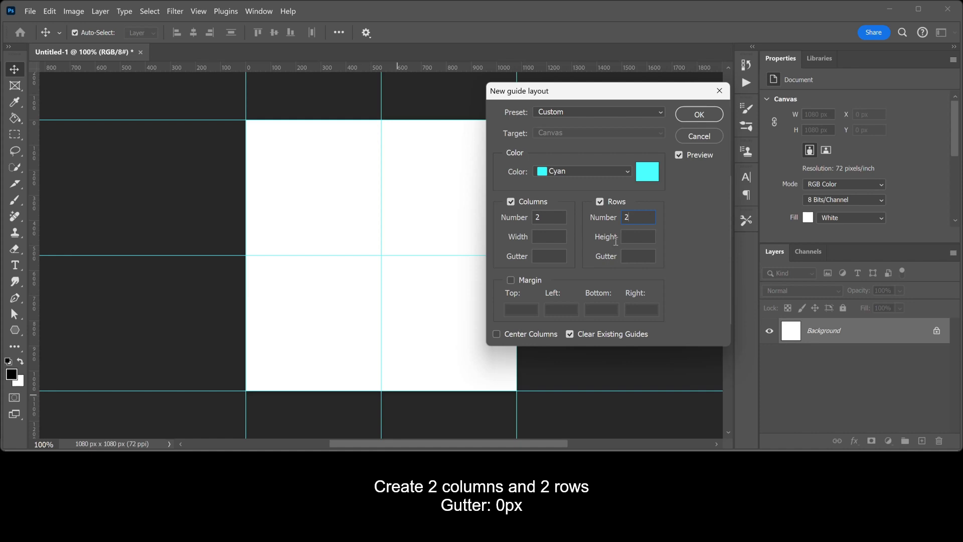
Set both the column and row gutters to 0 px in the 2 × 2 guide layout and apply it.
type("0")
left_click(640, 258)
type("0")
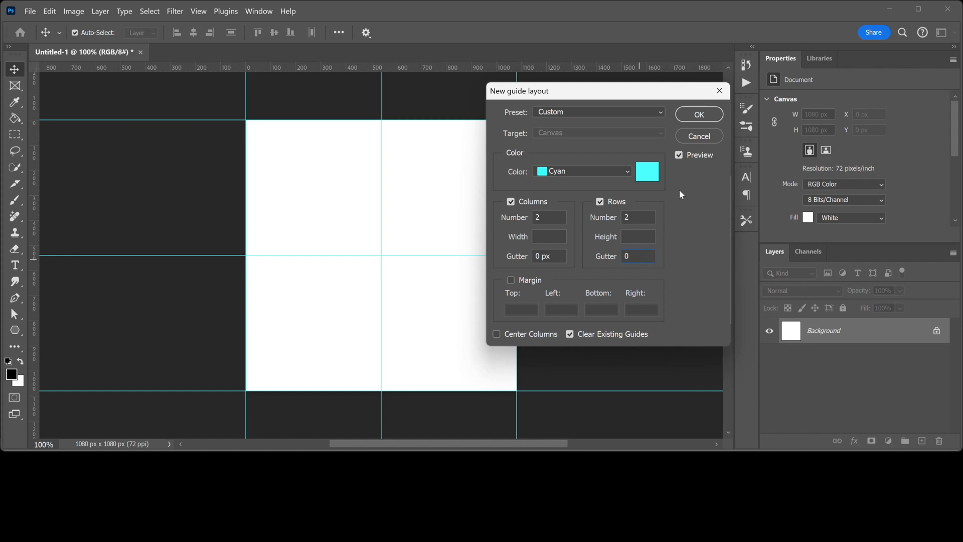
left_click(700, 115)
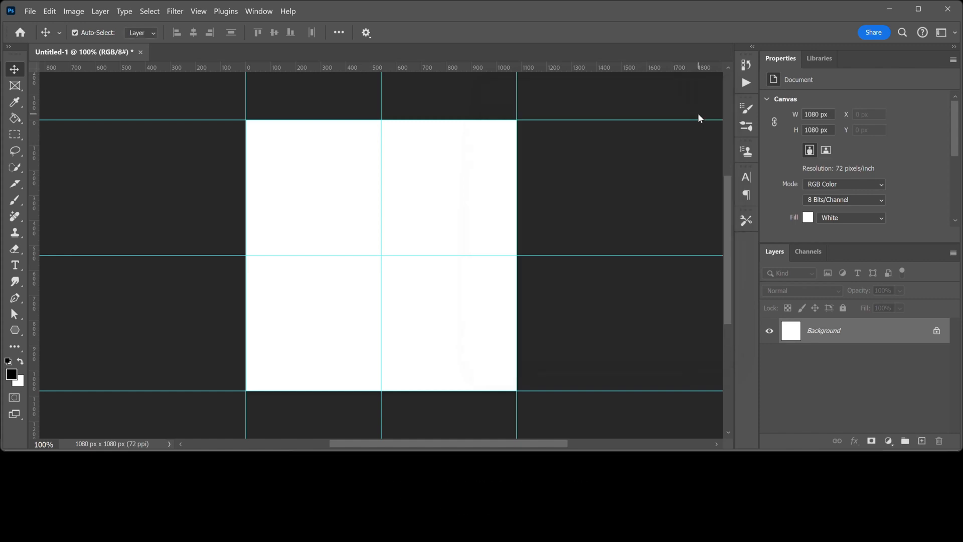
Set up the Pen tool in Shape mode with no stroke color.
left_click(15, 298)
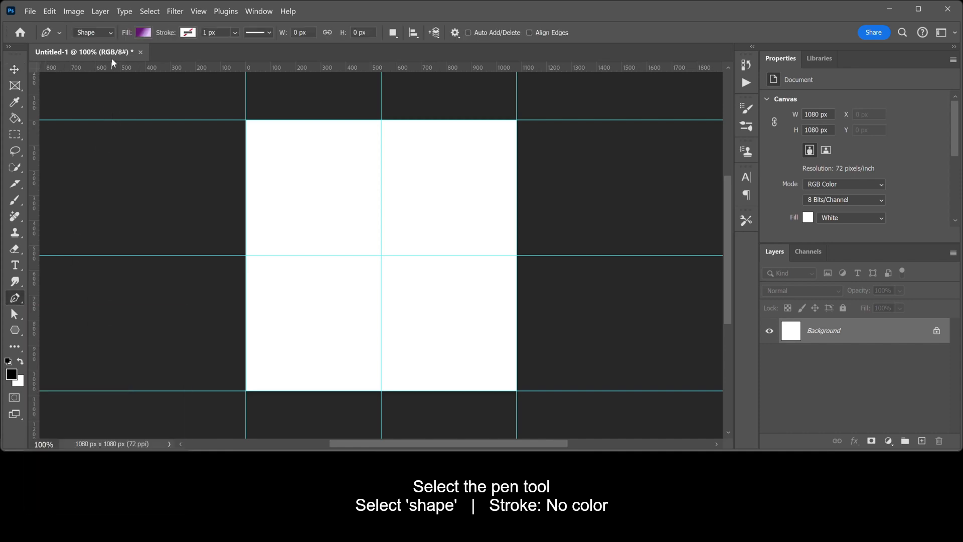
left_click(110, 34)
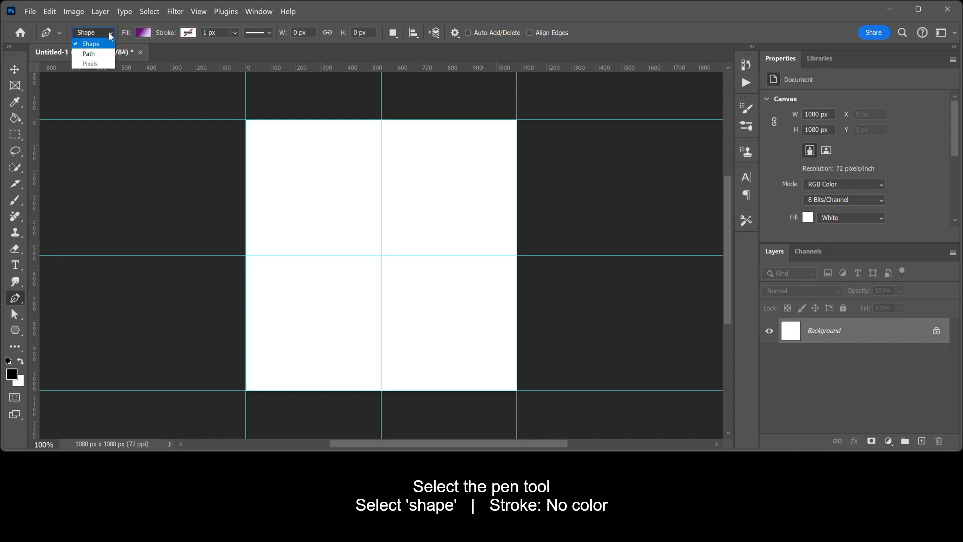
left_click(111, 36)
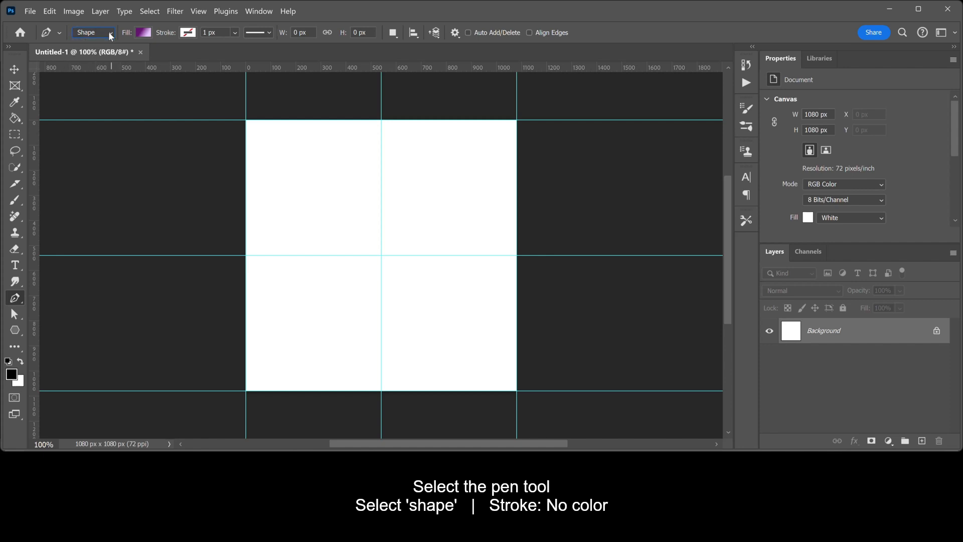
left_click(189, 34)
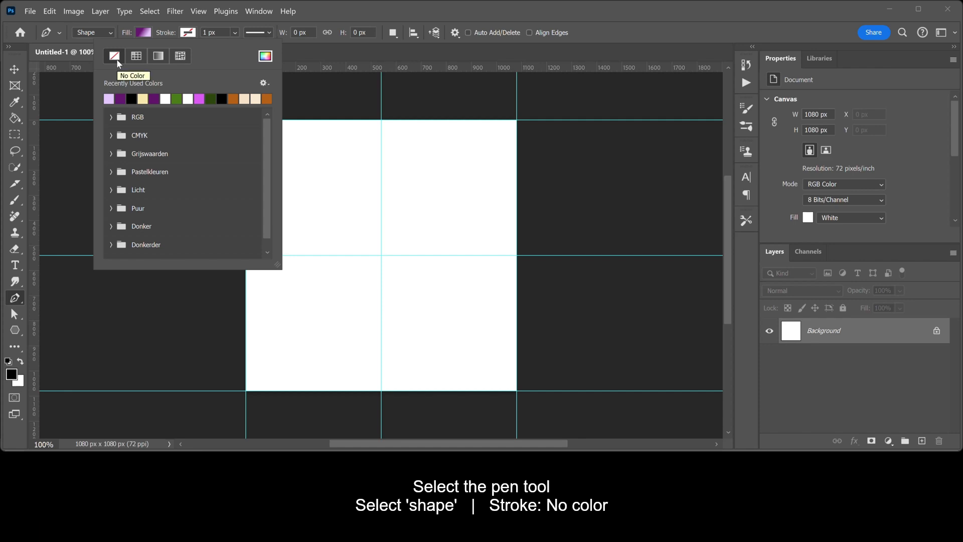
left_click(117, 59)
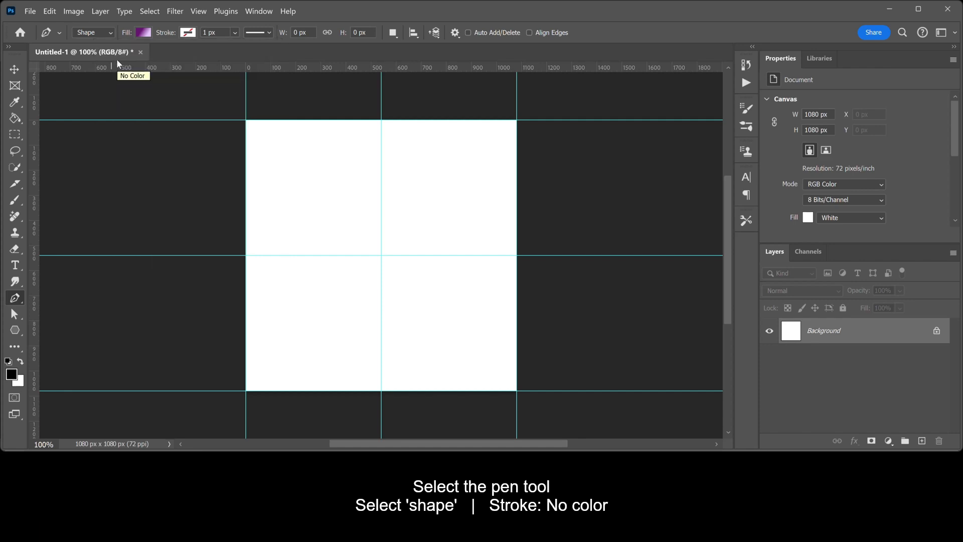
Set the shape fill to the two-color dark-to-light purple gradient with Linear style and a 90° angle.
left_click(142, 32)
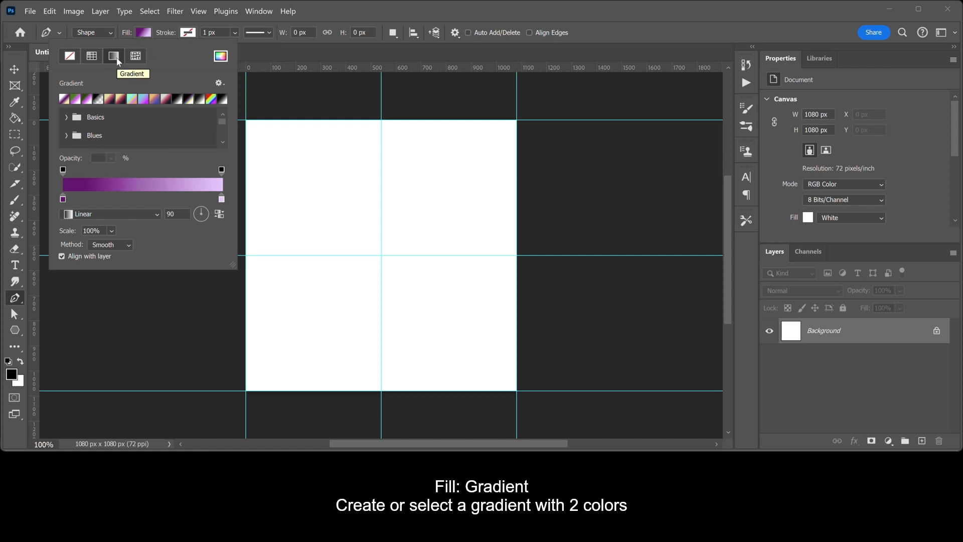
left_click(143, 181)
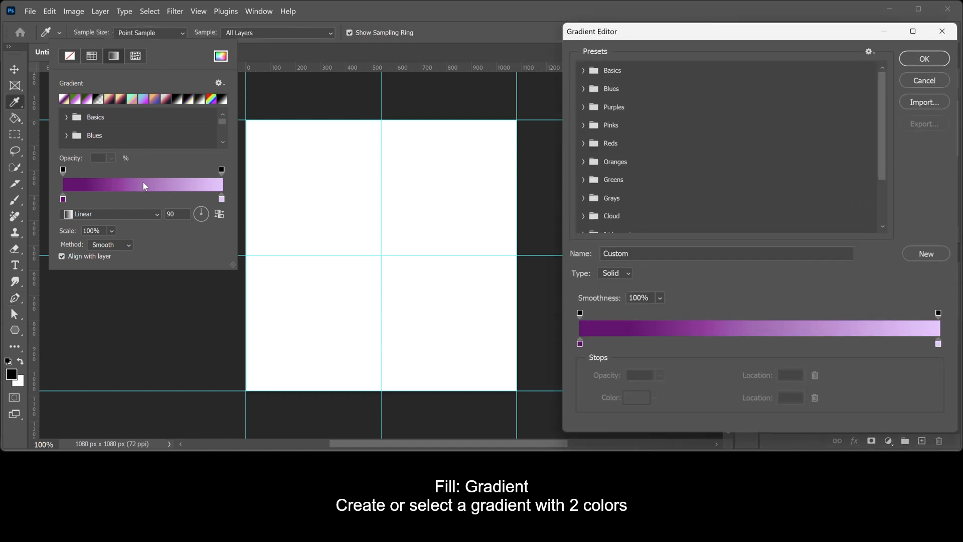
key("Return")
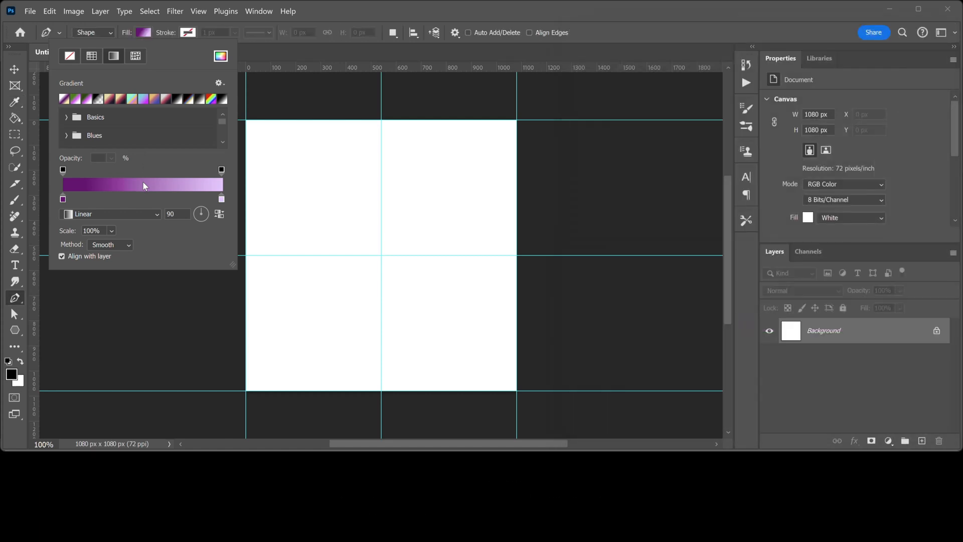
left_click(147, 214)
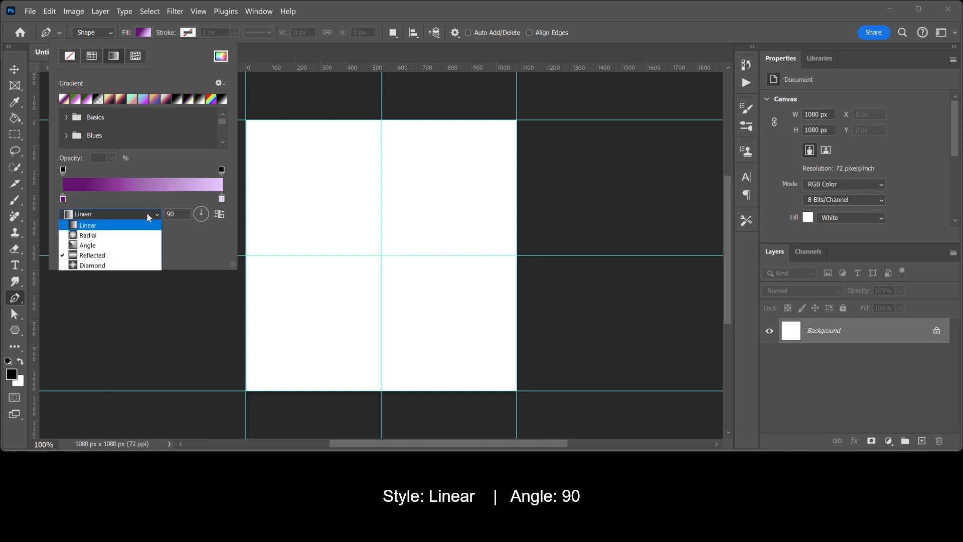
left_click(147, 214)
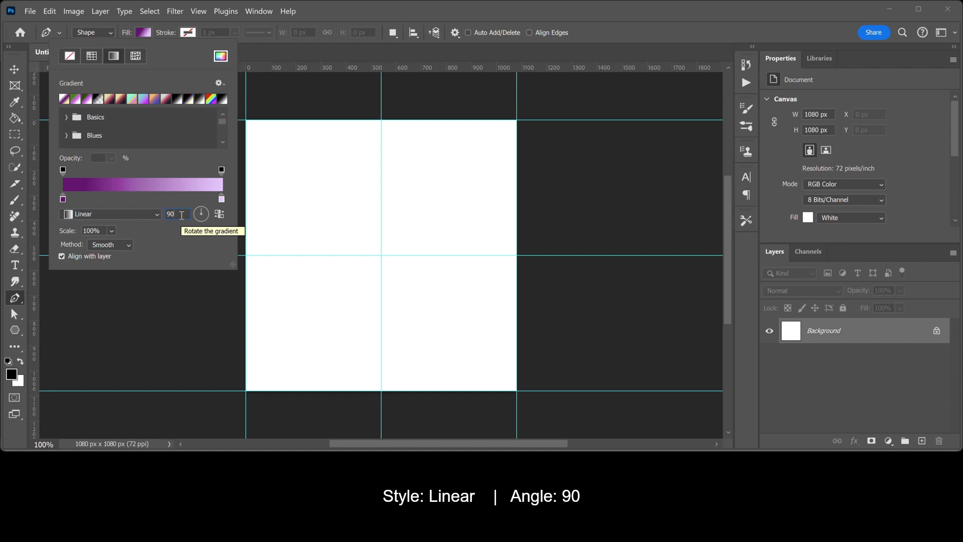
key("Return")
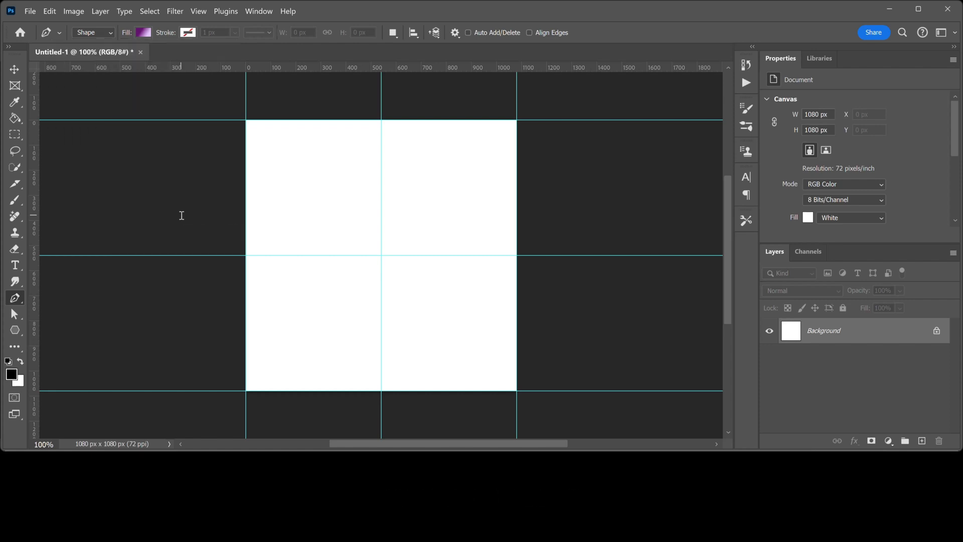
Draw a 540 × 1080 px slanted parallelogram along the guides in the canvas's left half and rasterize its layer.
left_click(246, 255)
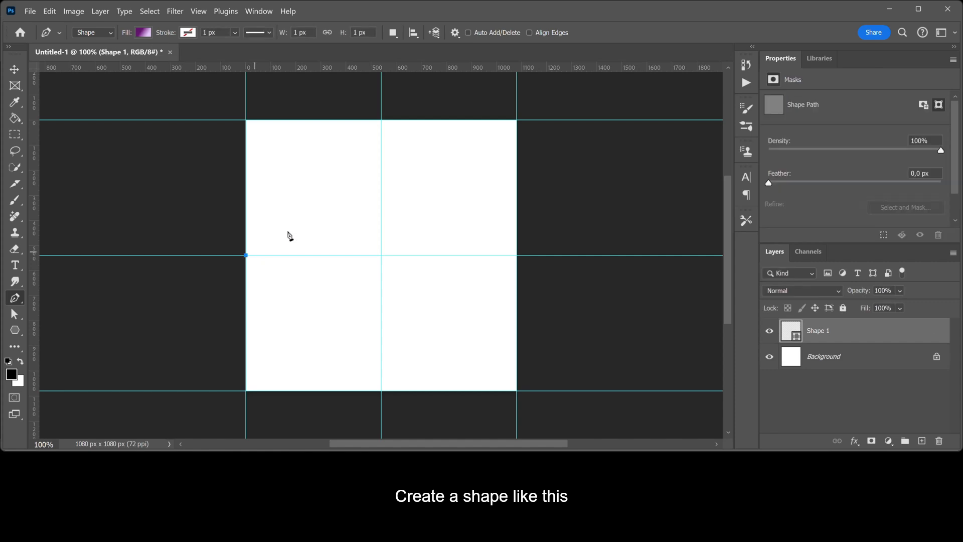
left_click(382, 120)
left_click(381, 255)
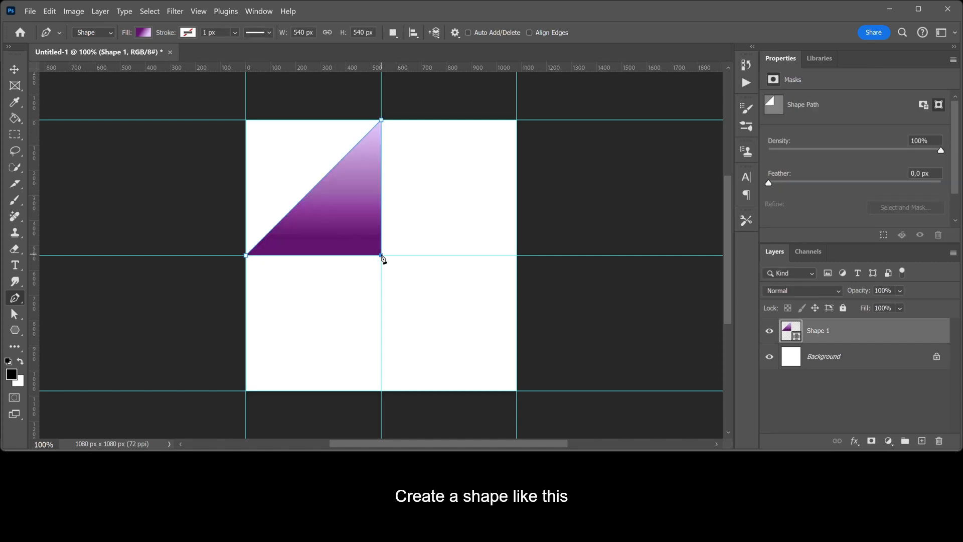
left_click(245, 391)
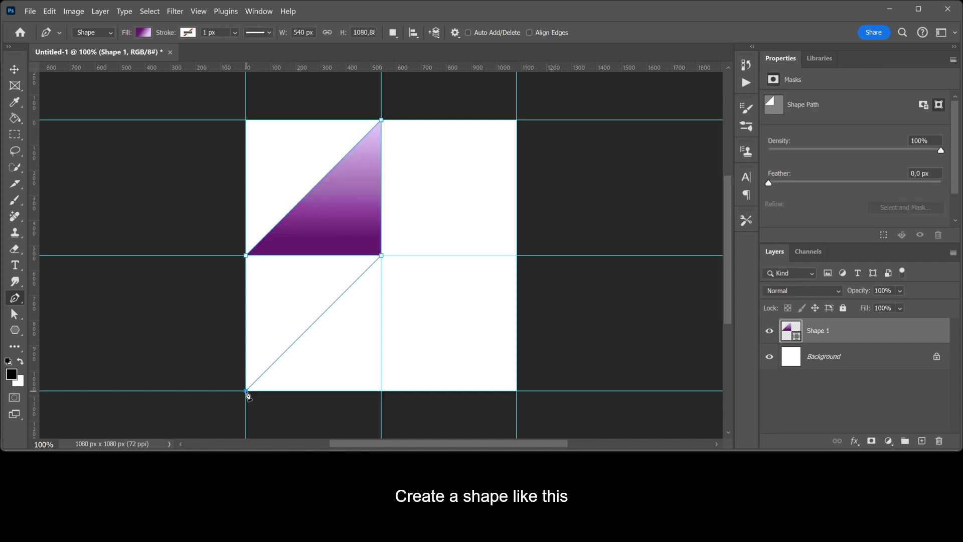
left_click(247, 257)
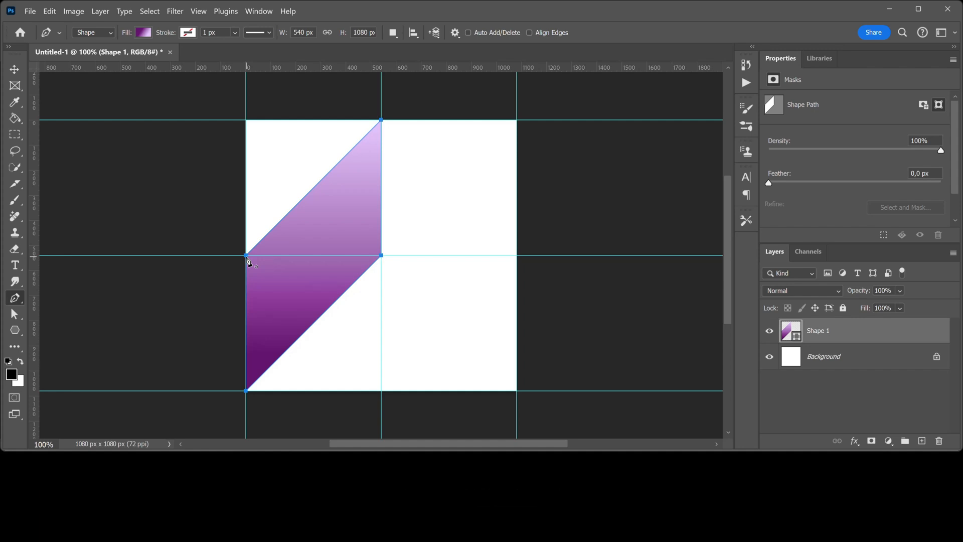
right_click(851, 337)
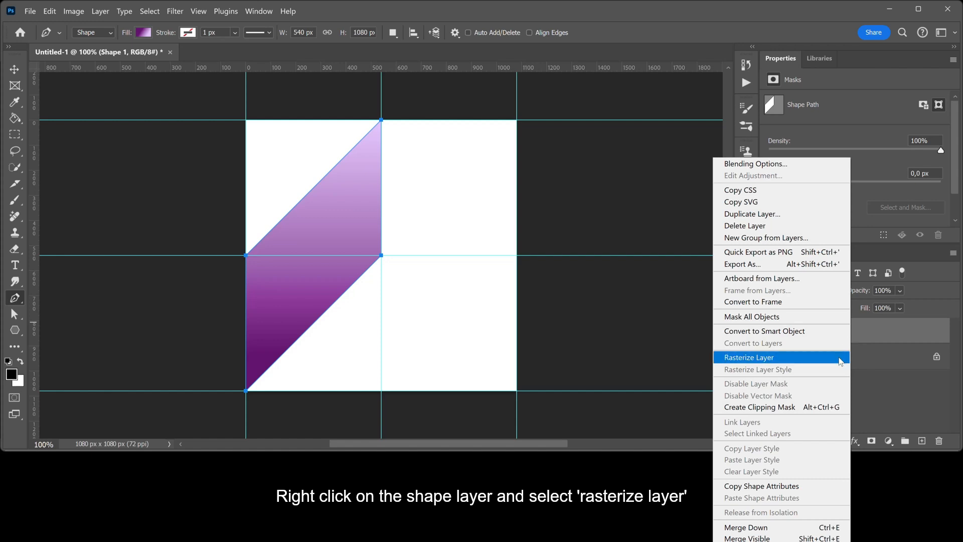
left_click(840, 359)
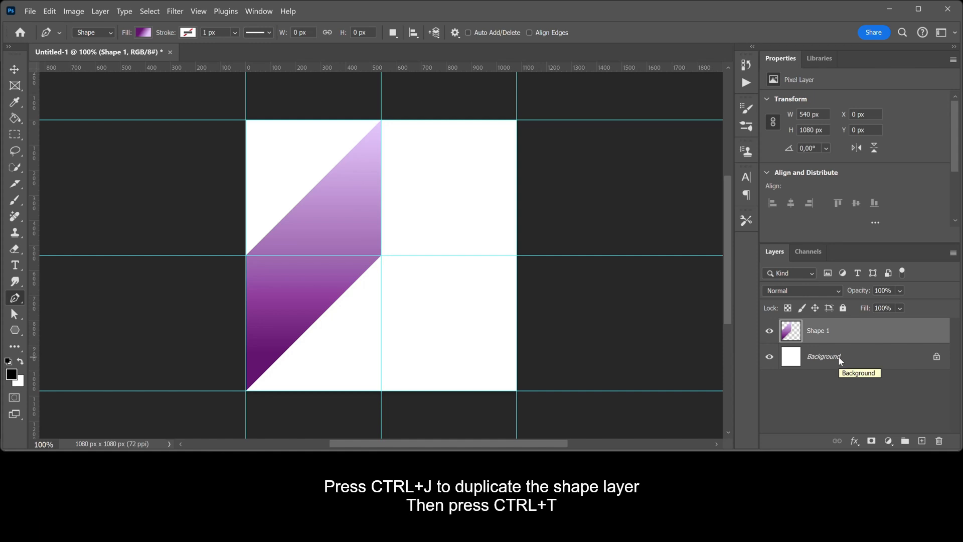
Duplicate the parallelogram layer and move the copy straight up 540 px, directly above the original.
key("ctrl+j")
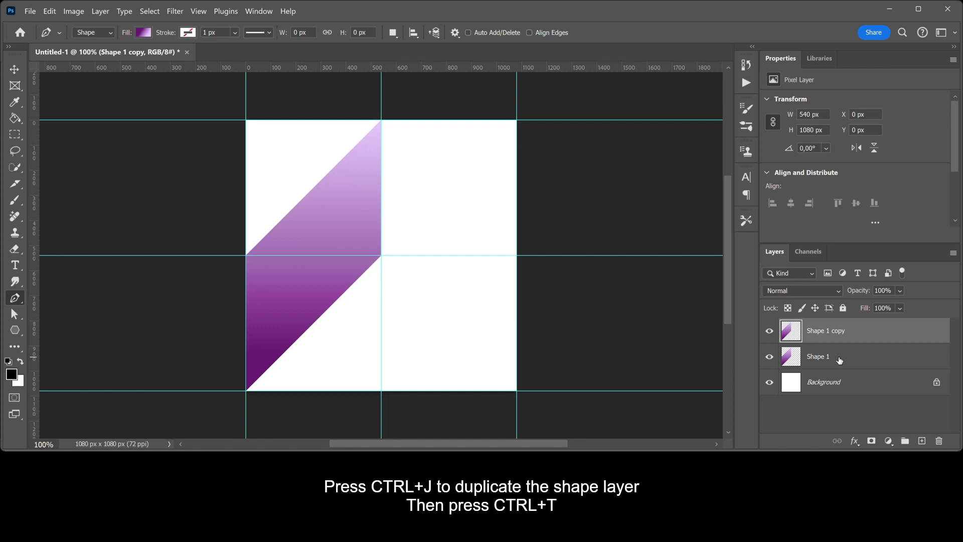
key("ctrl+t")
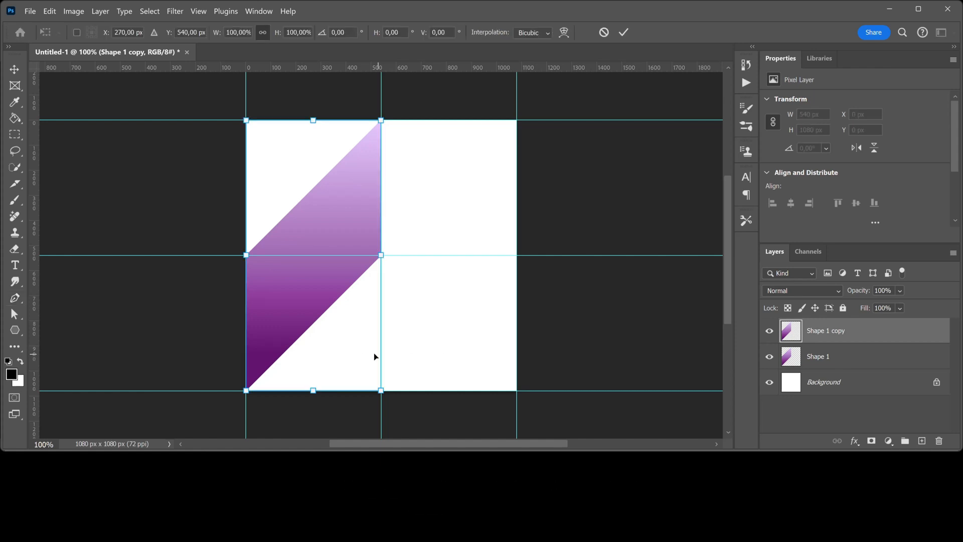
left_click_drag(349, 355, 347, 218)
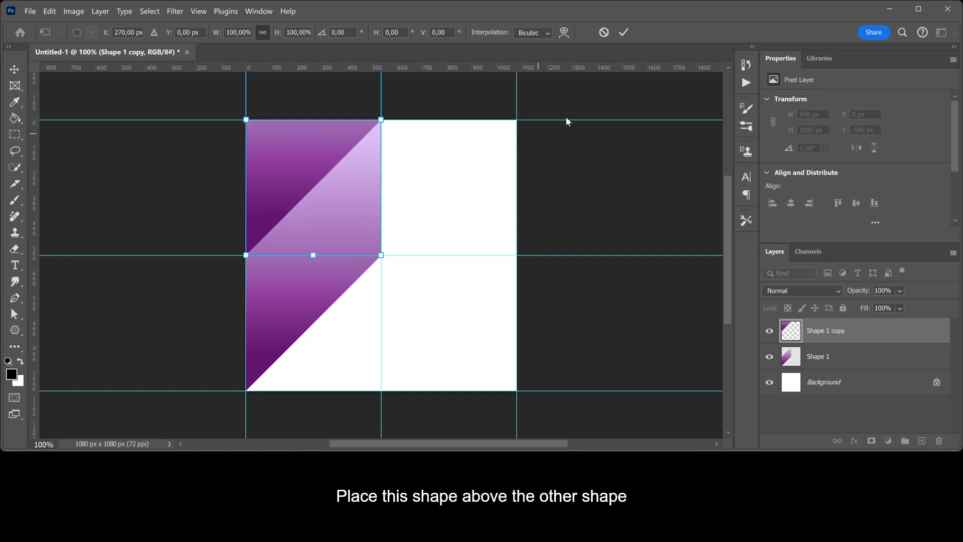
left_click(622, 32)
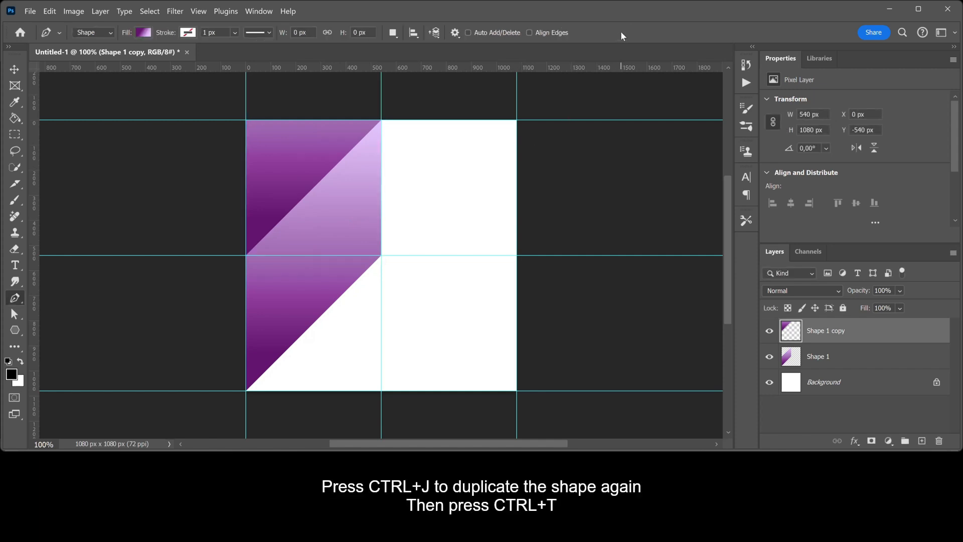
Duplicate the upper parallelogram and move the copy straight down 1080 px, directly below the original shape.
key("ctrl+j")
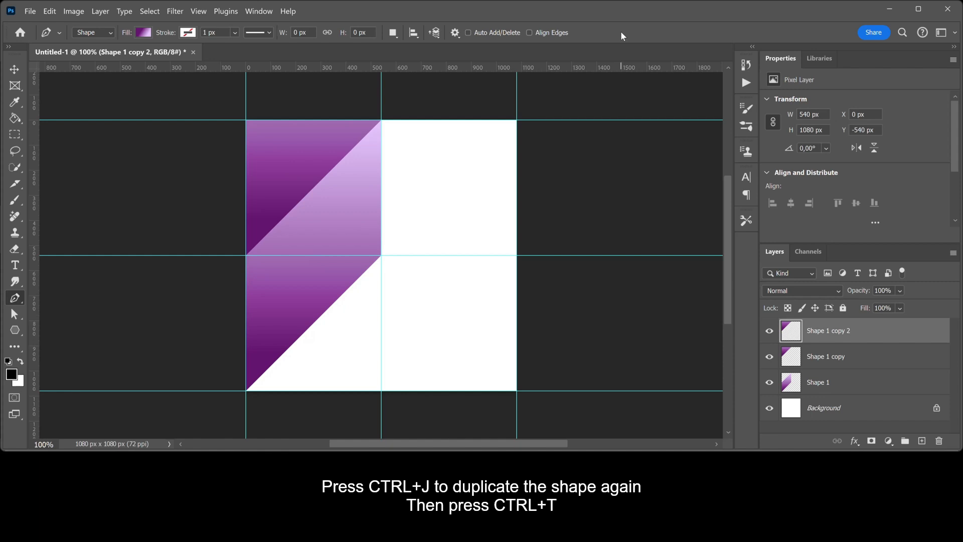
key("ctrl+t")
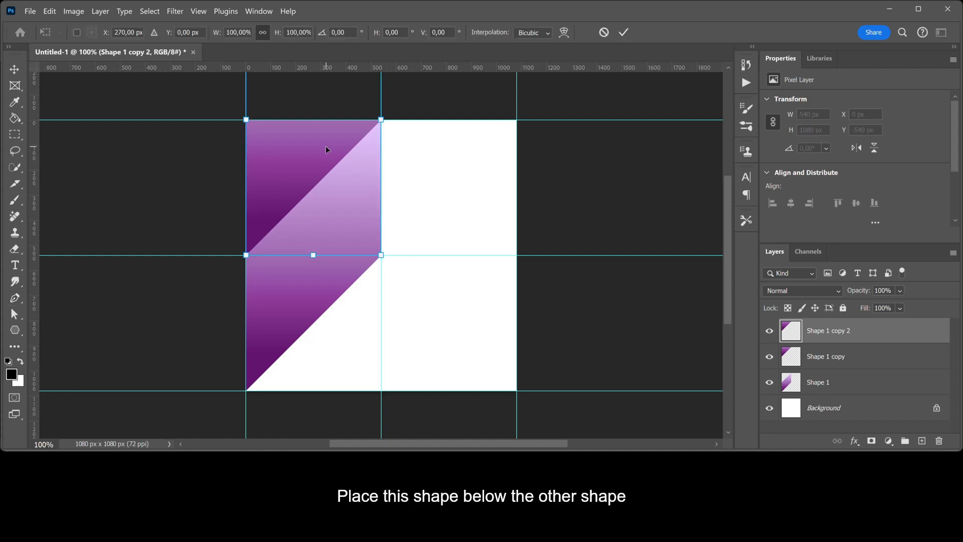
left_click_drag(326, 149, 326, 419)
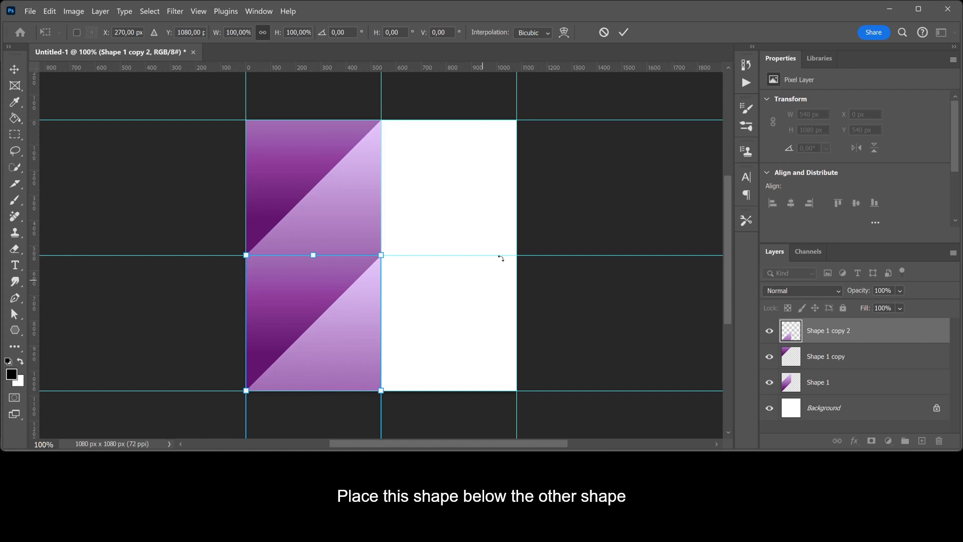
left_click(623, 33)
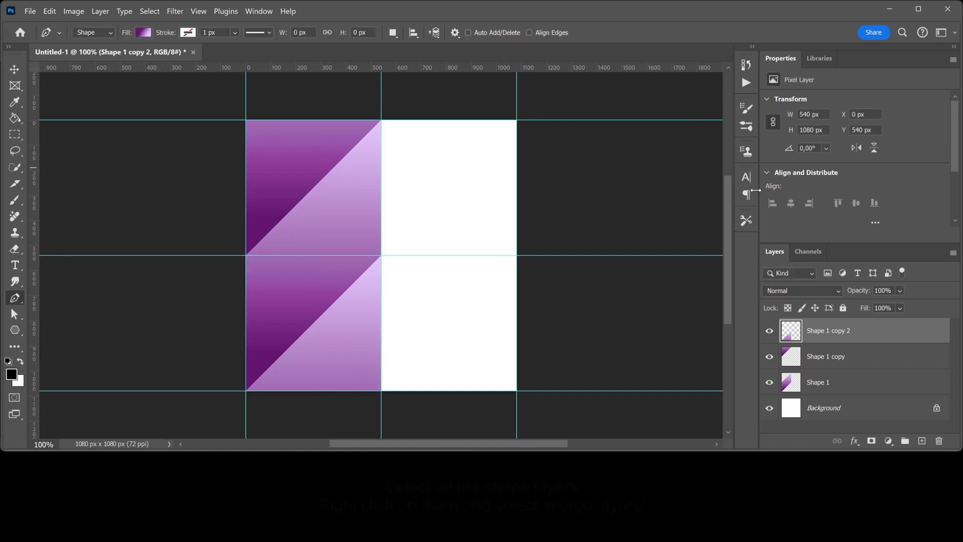
Merge the three parallelogram layers into one layer.
left_click(889, 388, "shift")
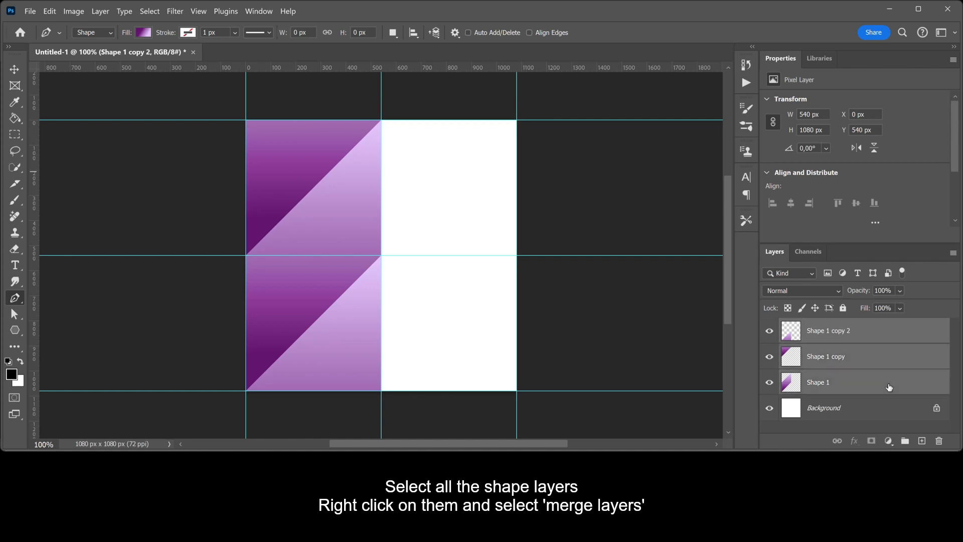
right_click(896, 337)
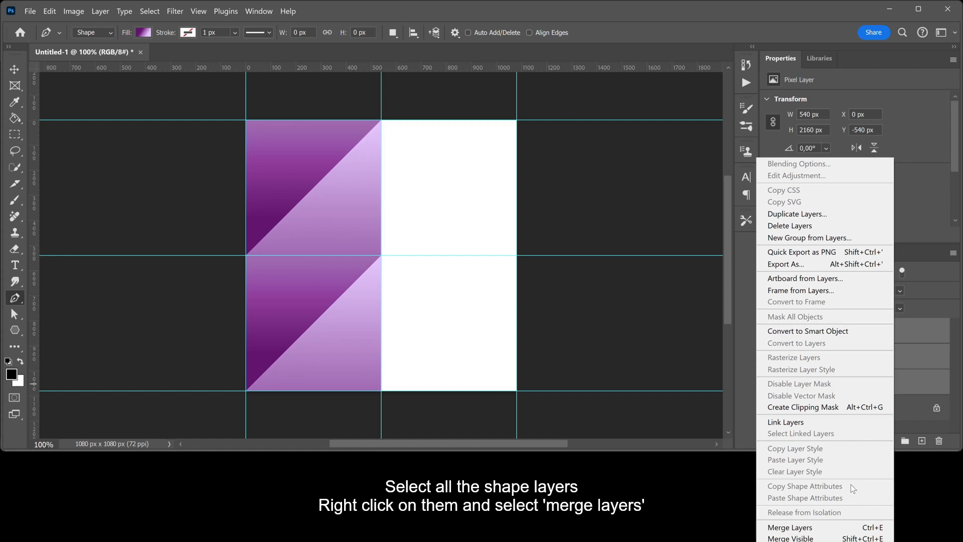
left_click(847, 528)
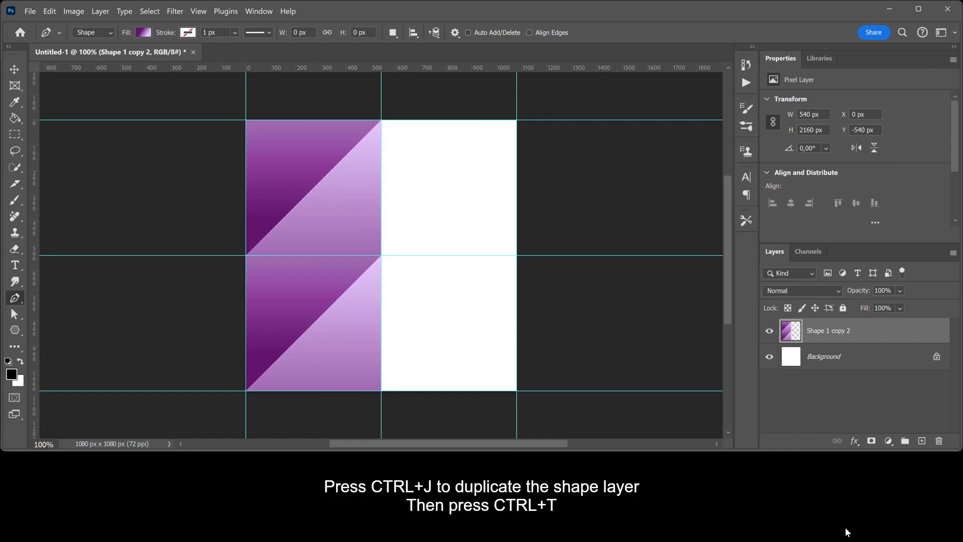
Duplicate the merged shape layer, flip the copy vertically, and move it 540 px across to fill the canvas's empty half.
key("ctrl+j")
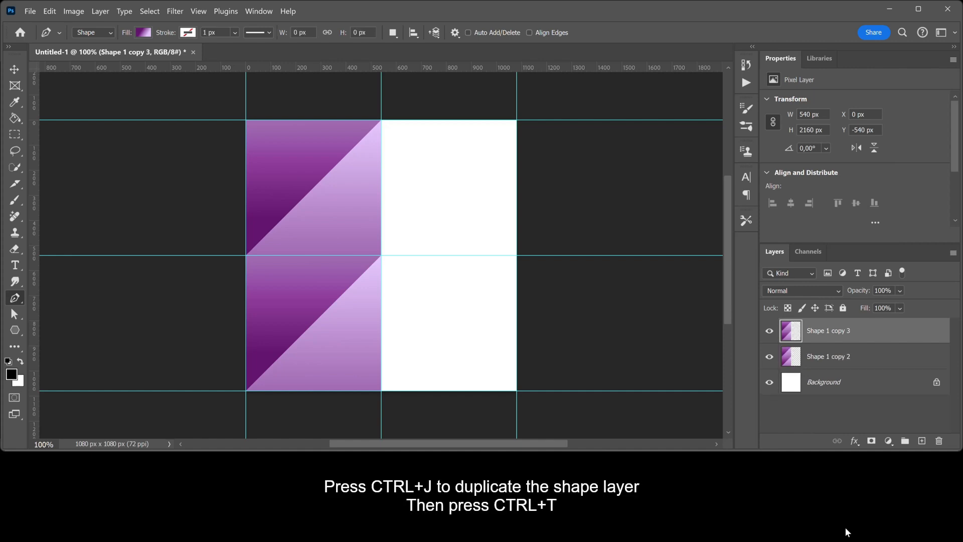
key("ctrl+t")
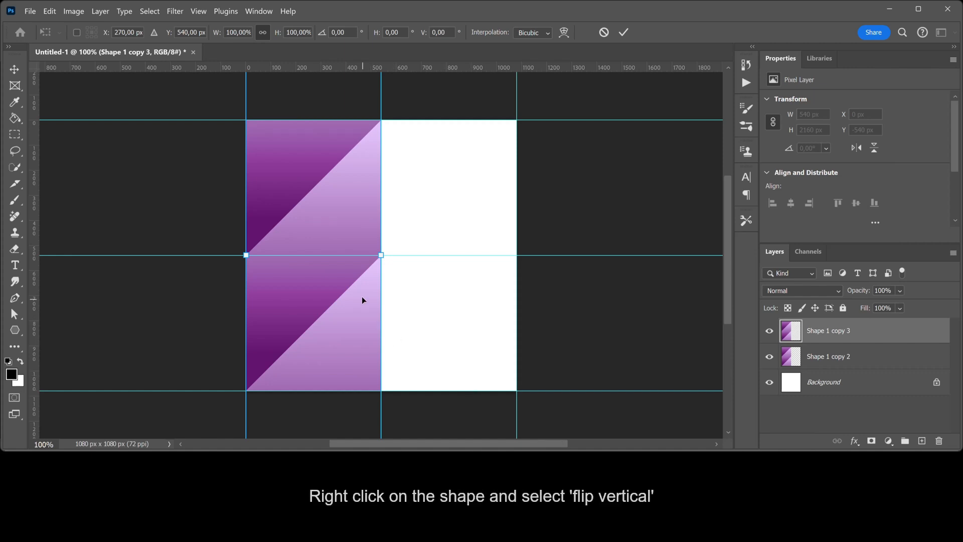
right_click(339, 178)
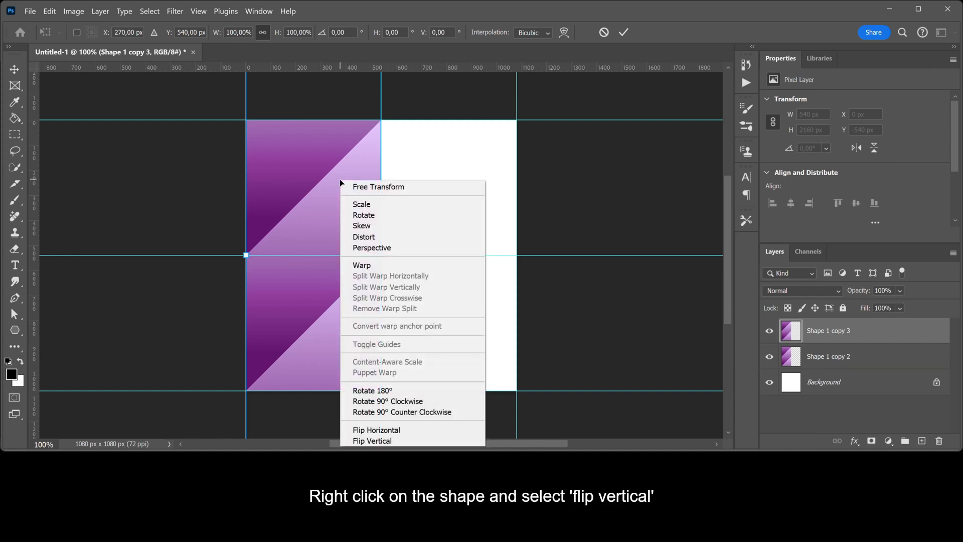
left_click(420, 442)
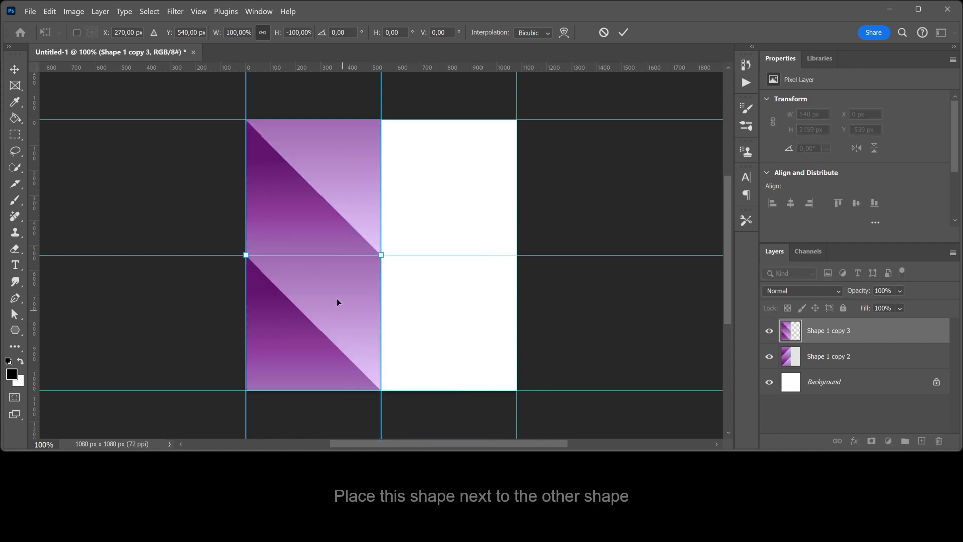
left_click_drag(336, 299, 475, 300)
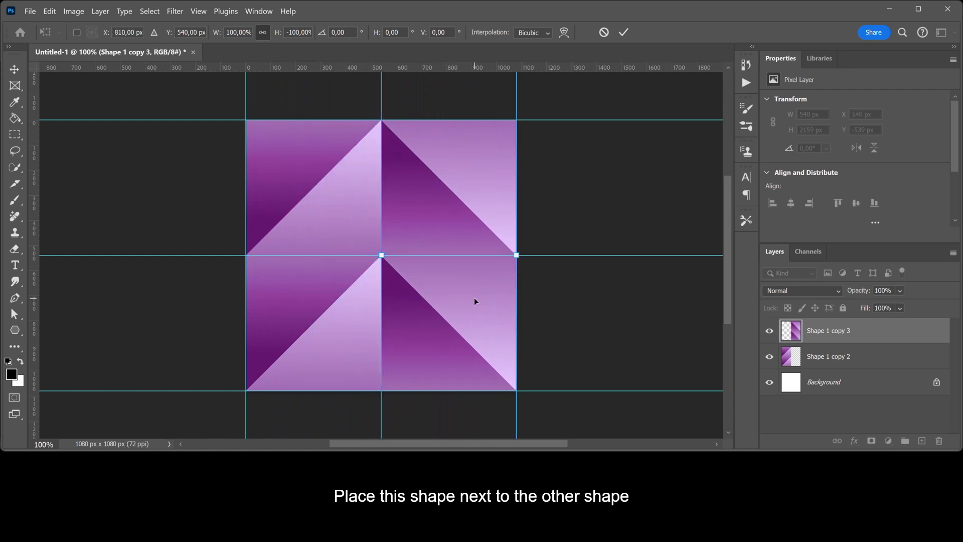
left_click(624, 32)
Hide the guides and define the chevron artwork on the canvas as a pattern, keeping the default name.
key("ctrl+semicolon")
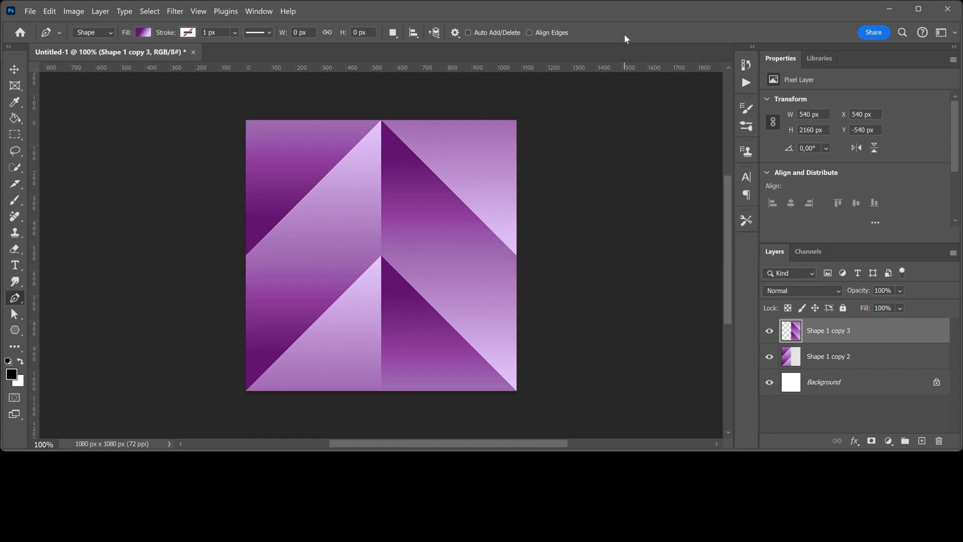
left_click(49, 11)
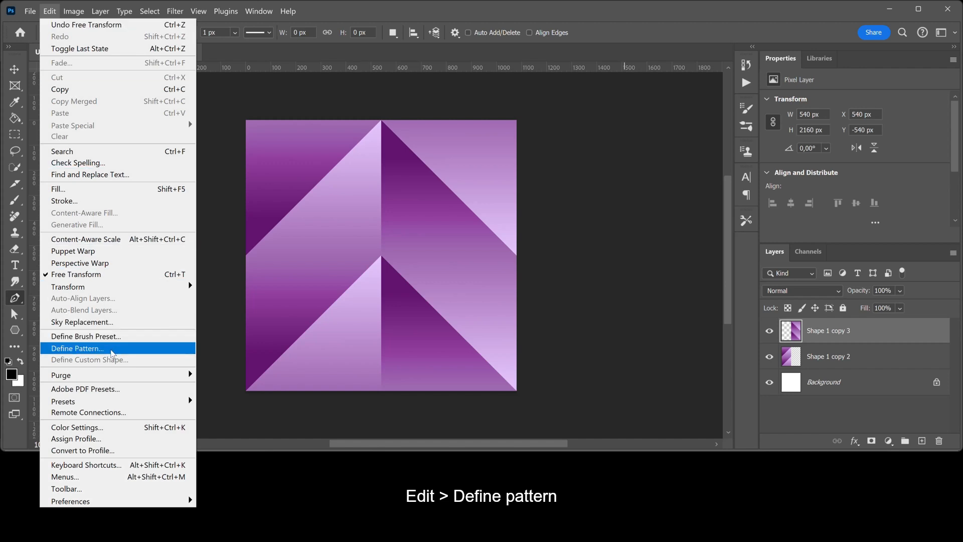
left_click(110, 348)
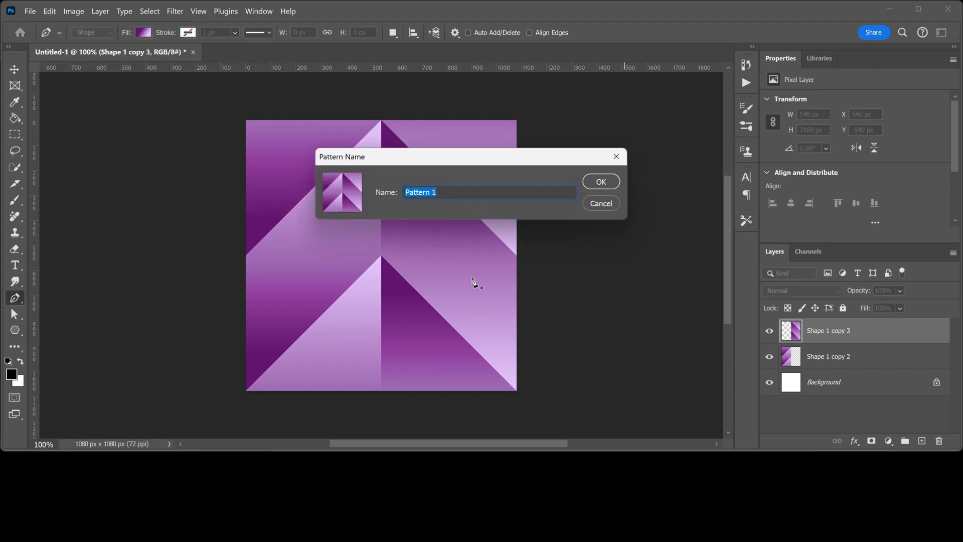
left_click(604, 182)
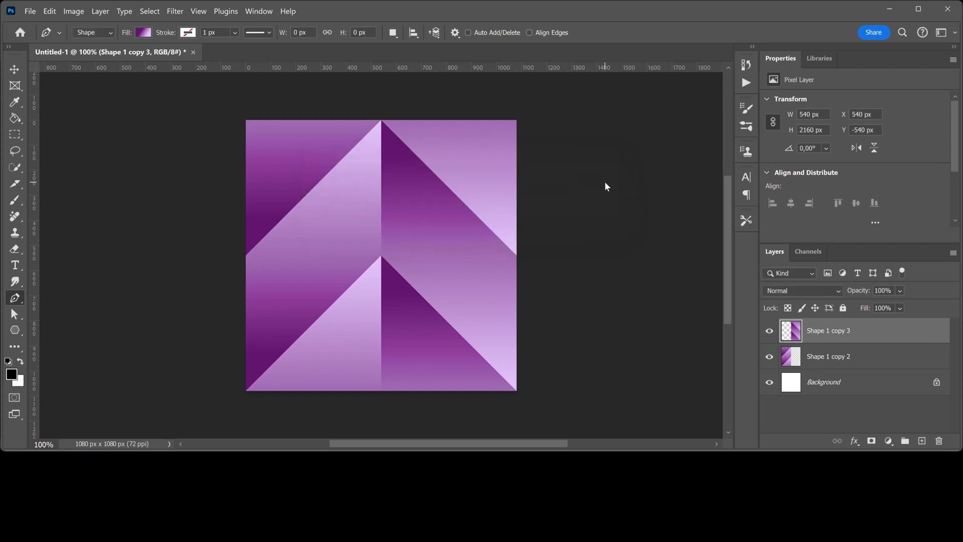
Add a Pattern fill layer above the shapes using the newly defined purple chevron pattern at 10% scale.
left_click(889, 441)
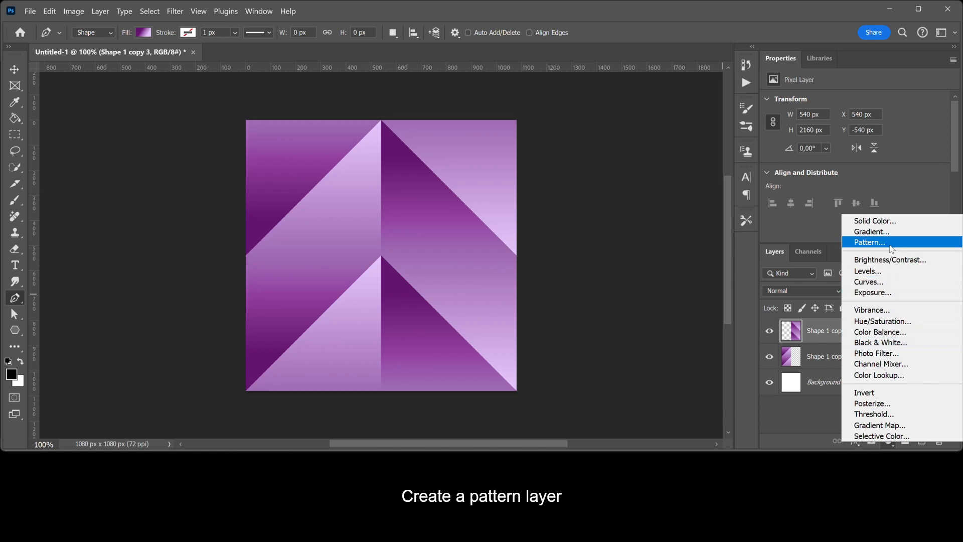
left_click(892, 245)
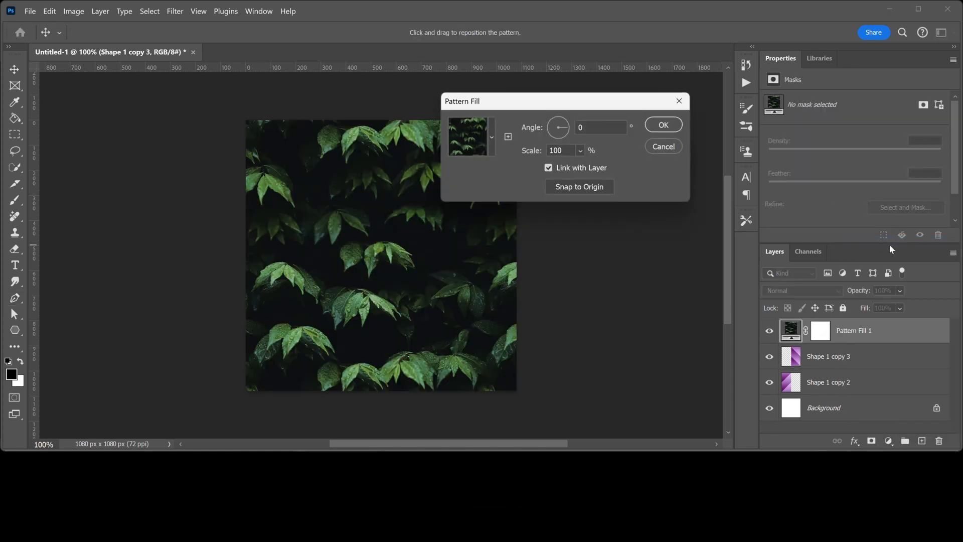
left_click(492, 137)
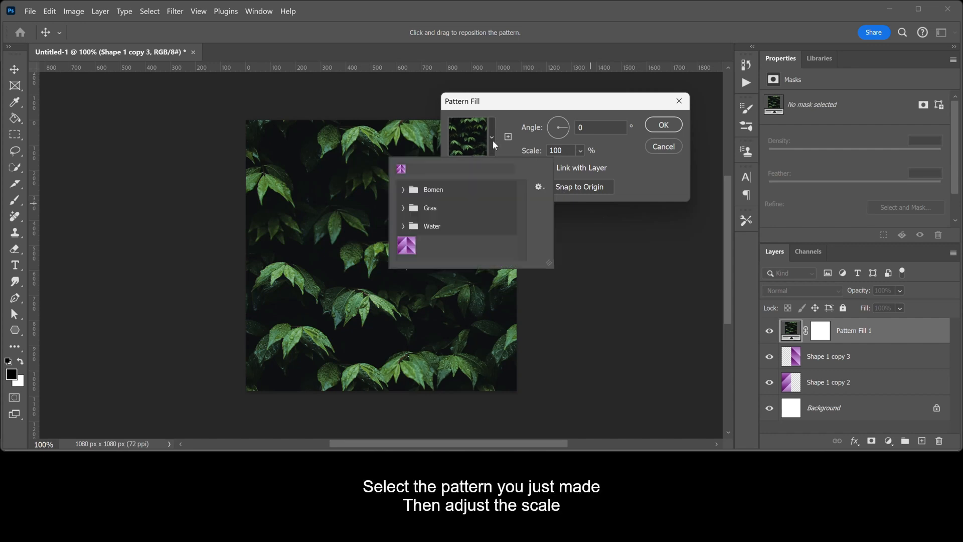
left_click(407, 248)
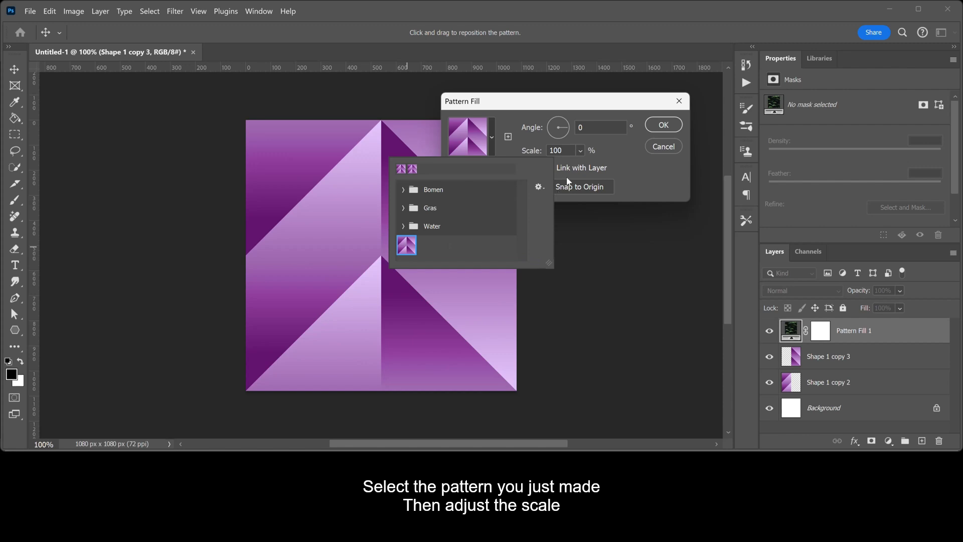
left_click(571, 151)
key("BackSpace")
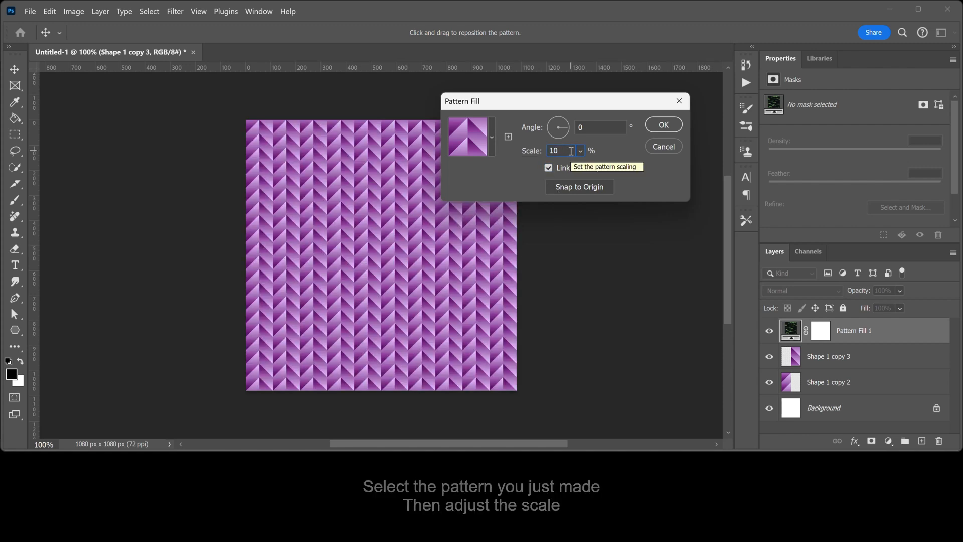
left_click(662, 126)
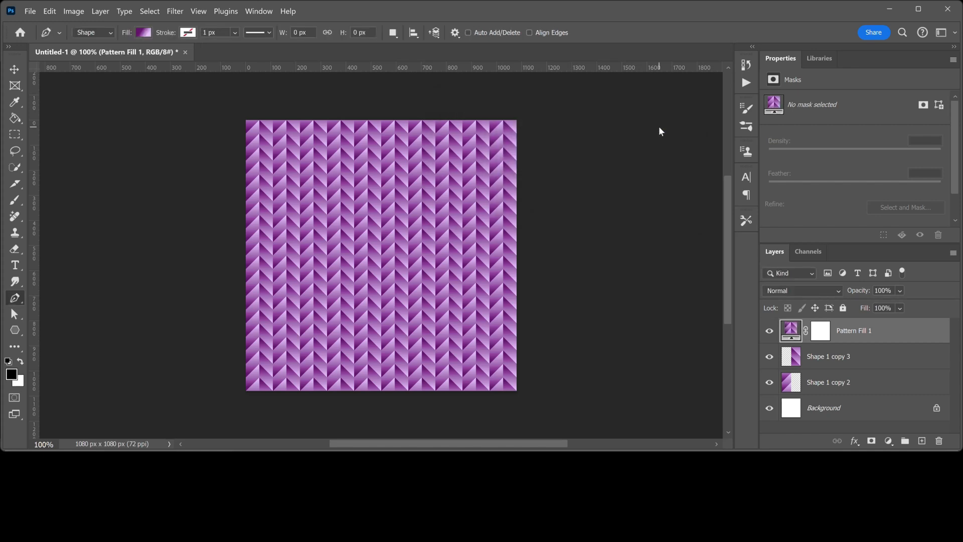
key("ctrl+0")
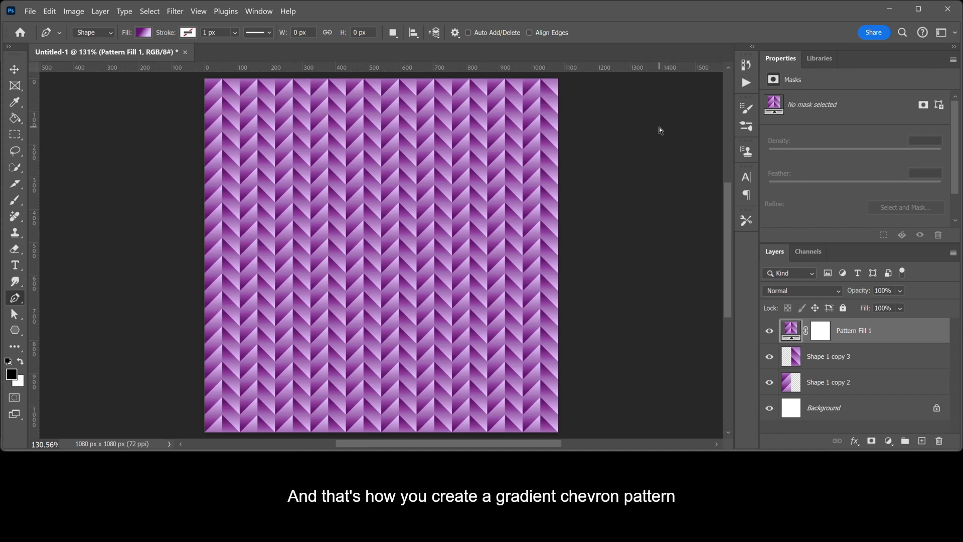